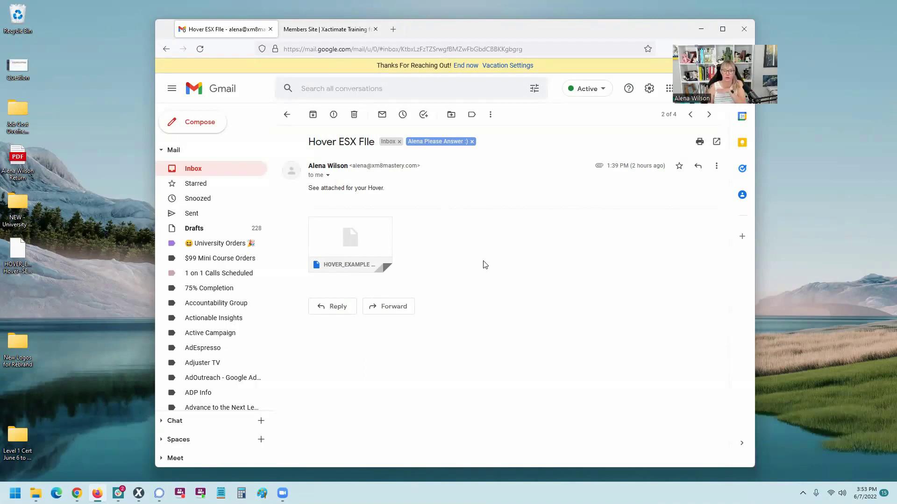
Locate the downloaded HOVER_EXAMPLE ESX file on the desktop and return to Xactimate's Local Projects list
mouse_move(355, 253)
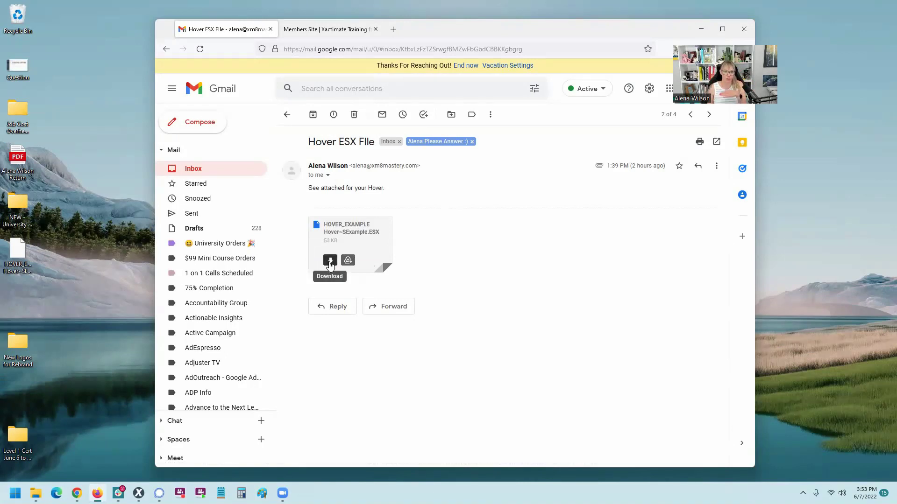
click(21, 262)
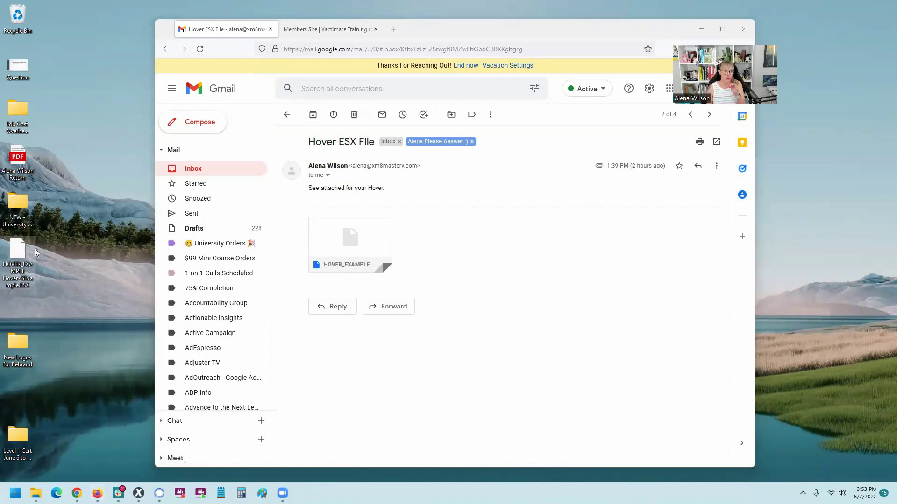
click(138, 493)
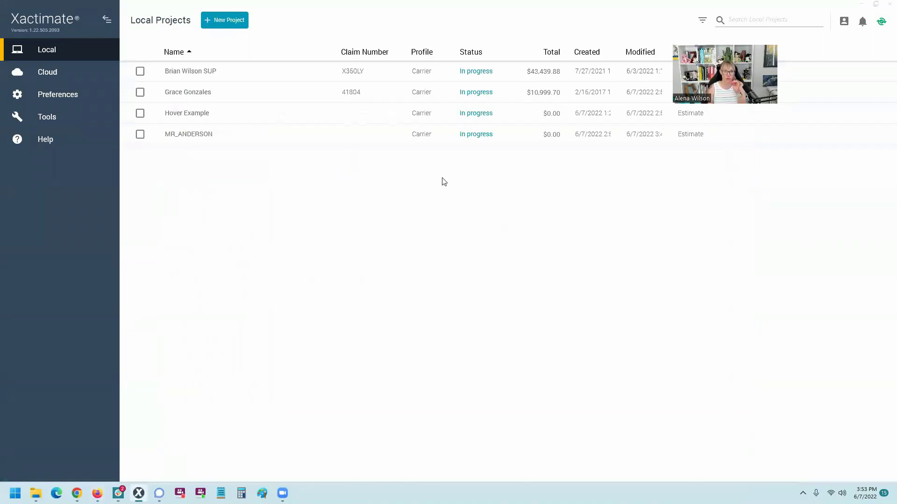
Drag the HOVER_EXAMPLE .ESX file from the Desktop folder into Xactimate's Local Projects, then minimize Explorer
click(36, 494)
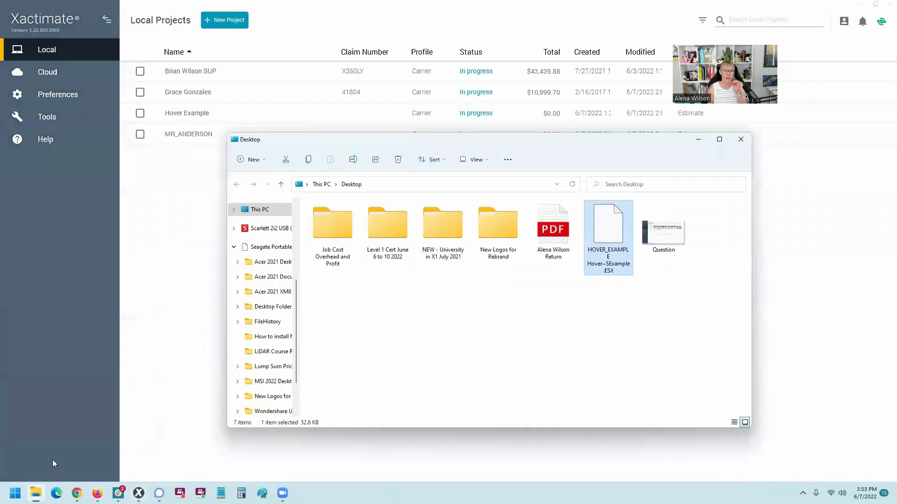
drag(613, 233, 622, 251)
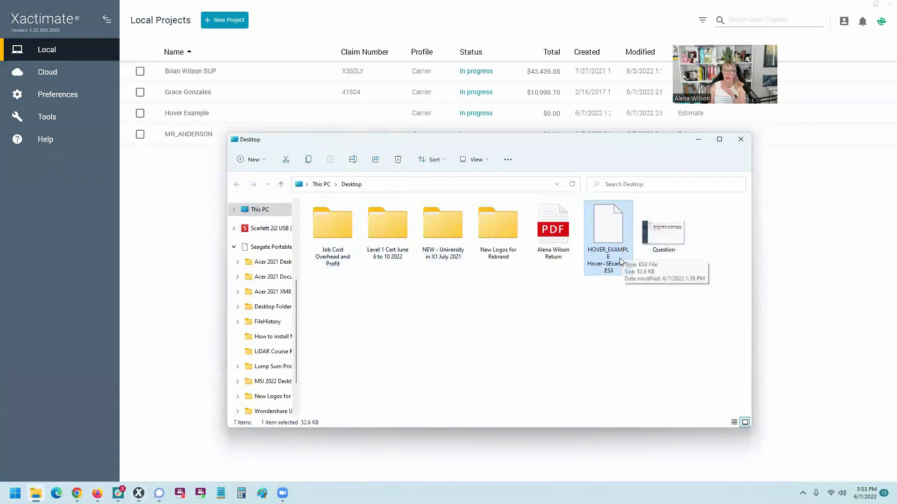
click(700, 143)
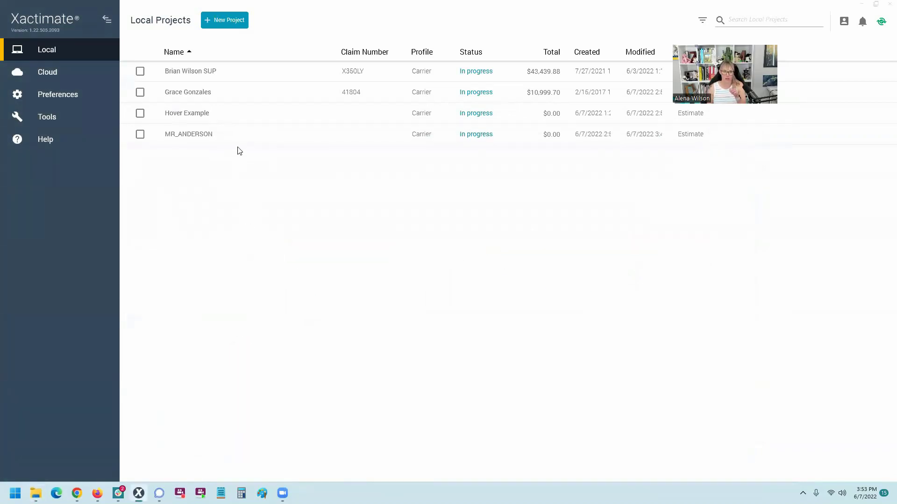
click(241, 139)
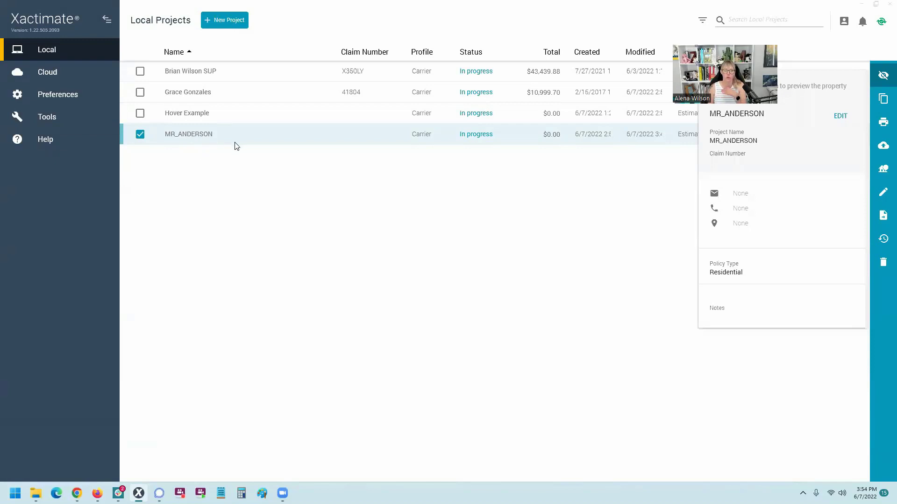
double_click(224, 134)
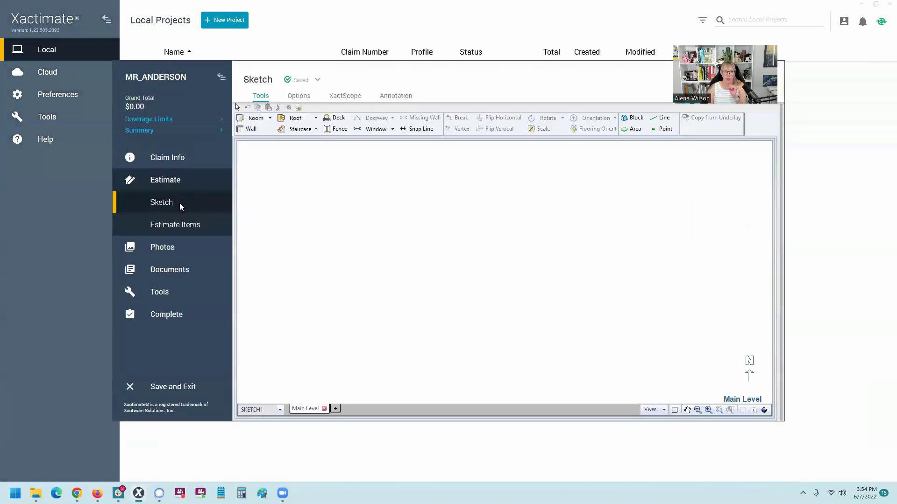
click(189, 386)
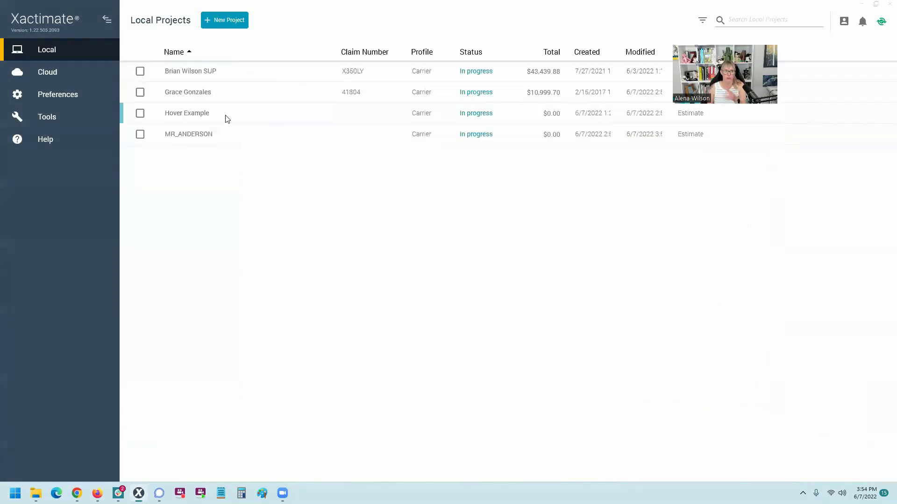
Tick both the Hover Example and MR_ANDERSON projects so Multiple Projects Selected shows
click(140, 114)
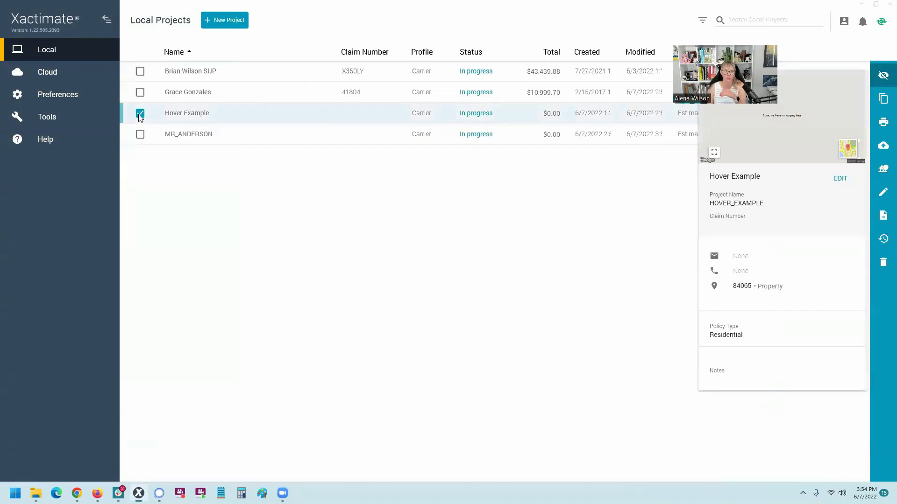
click(140, 134)
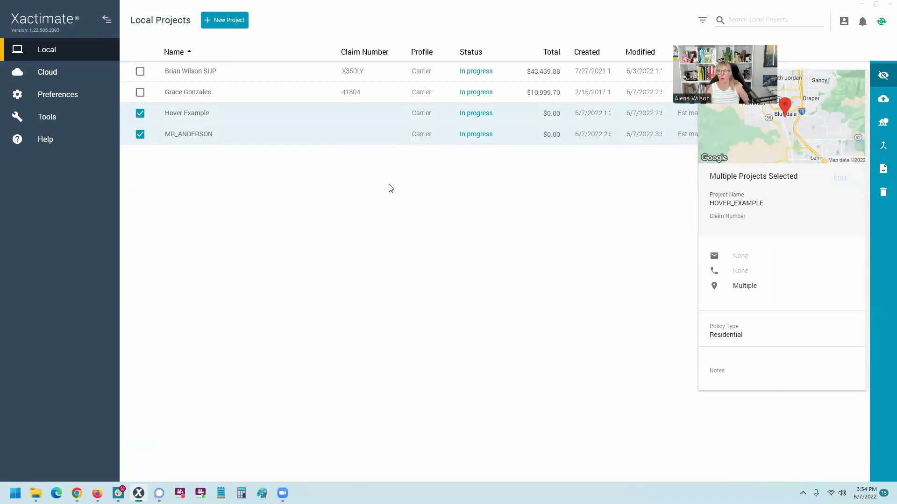
click(140, 113)
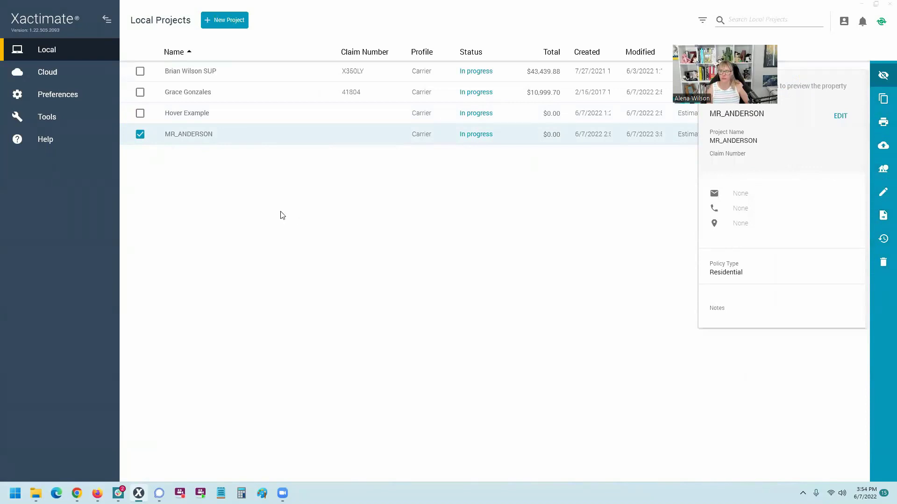
click(140, 113)
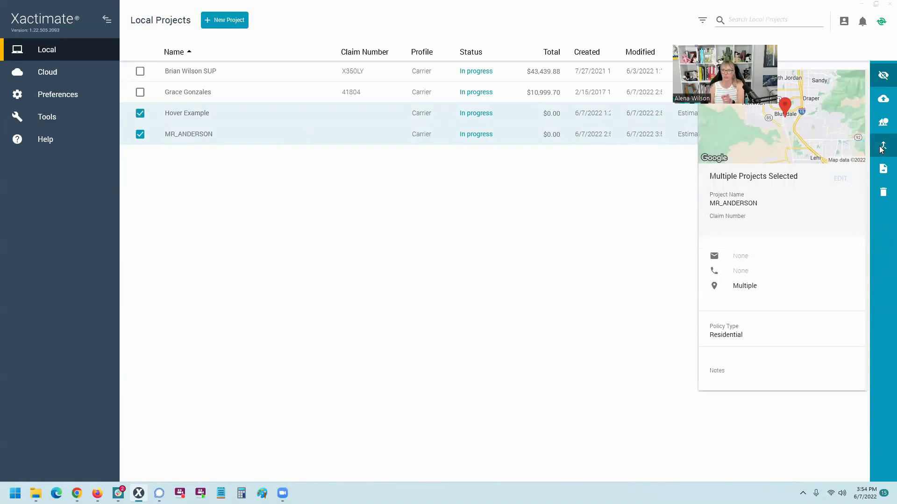
Start merging the two projects and set MR_ANDERSON as the source project
click(882, 147)
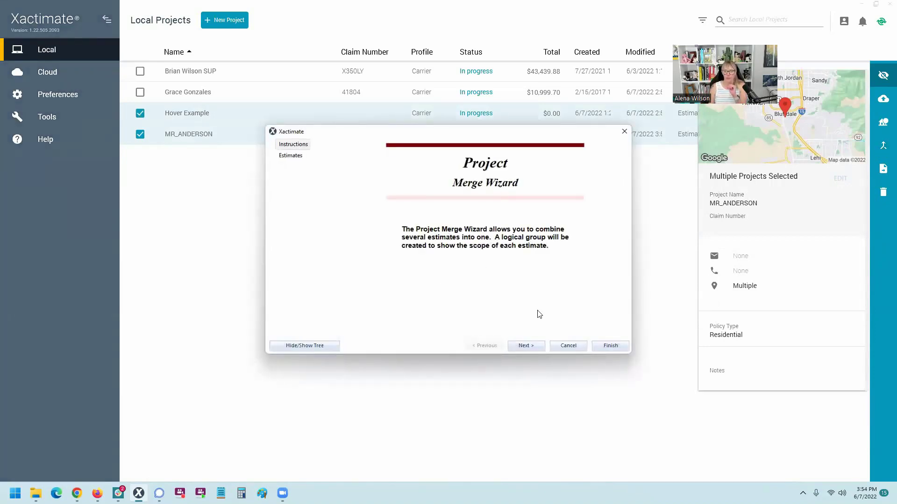
click(526, 346)
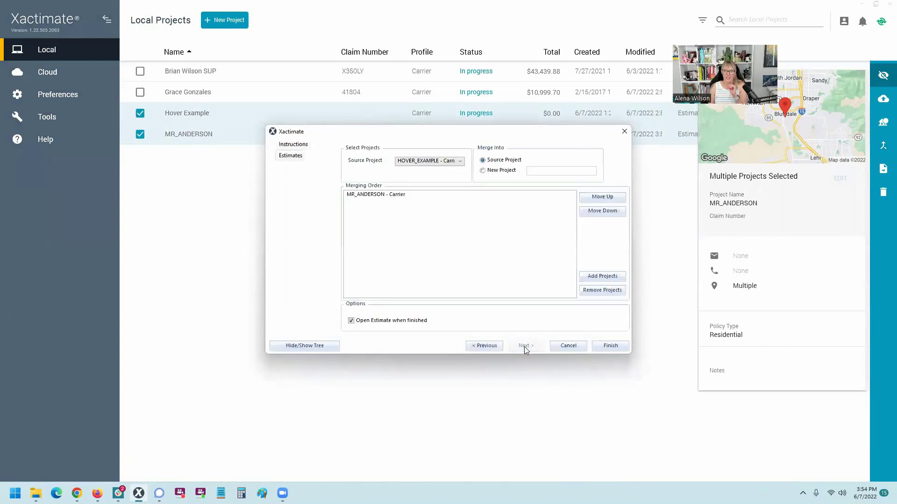
click(387, 195)
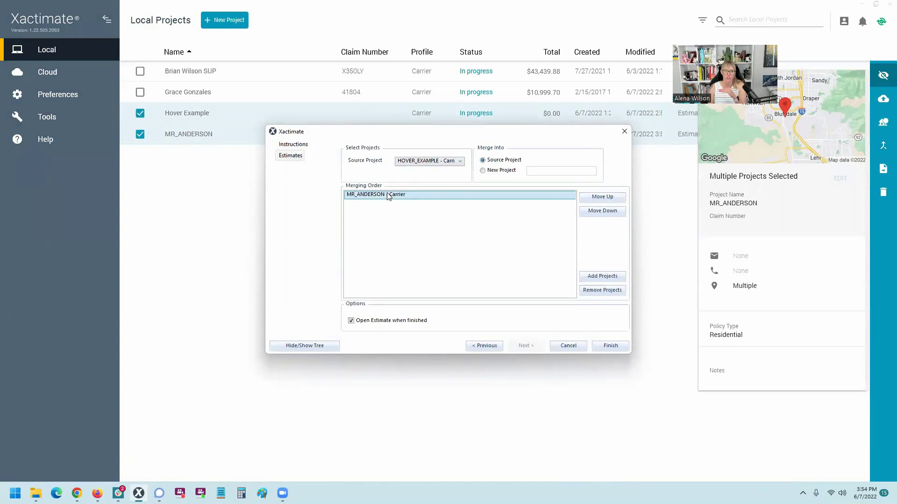
click(419, 164)
click(420, 165)
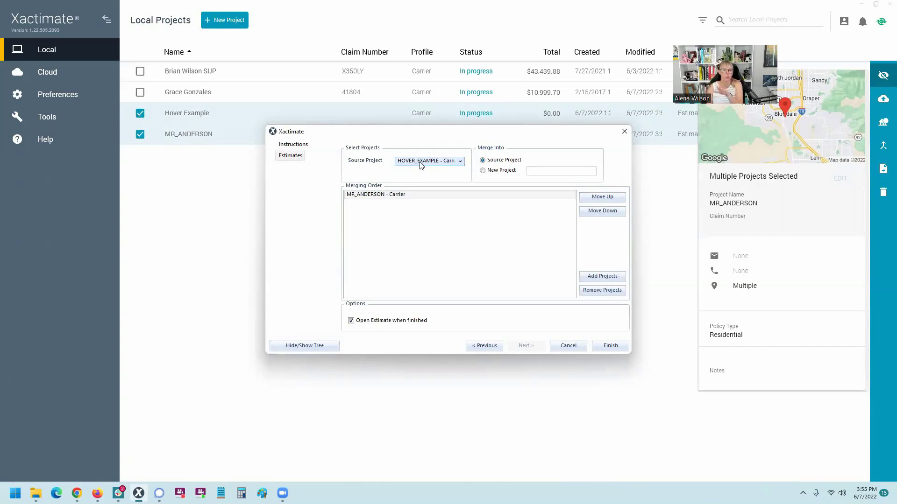
click(420, 163)
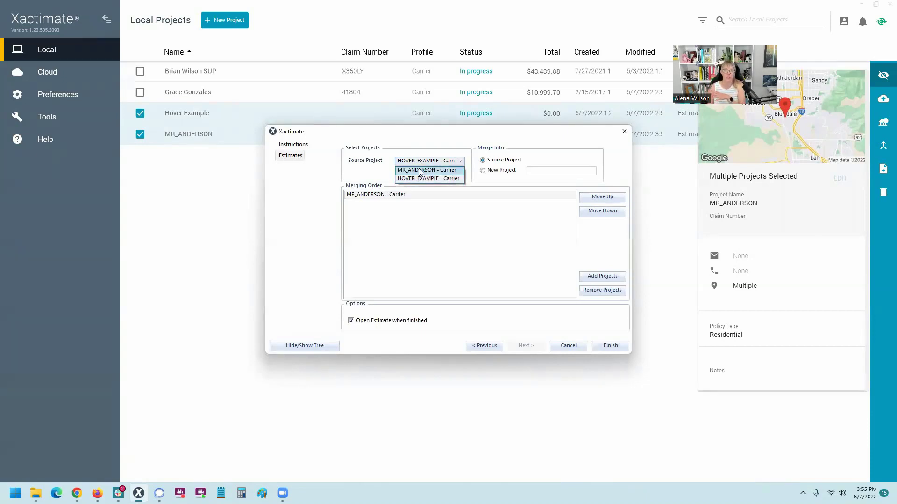
click(420, 173)
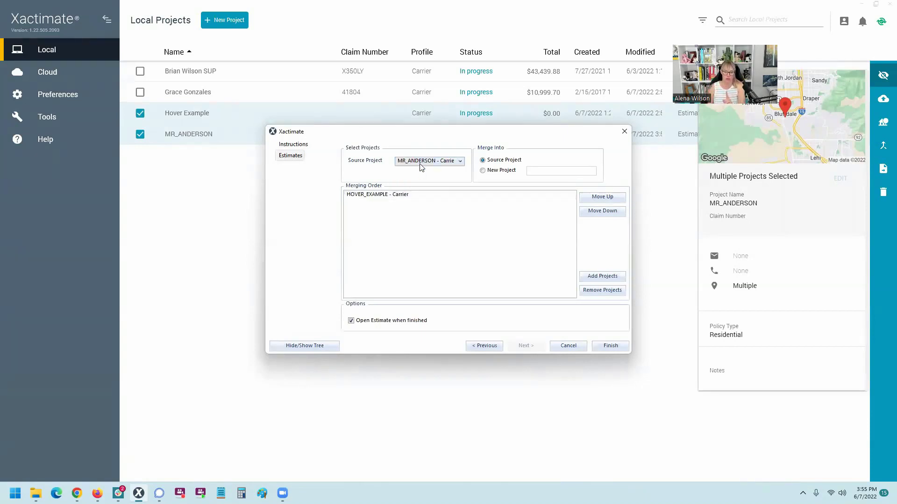
click(421, 164)
click(421, 178)
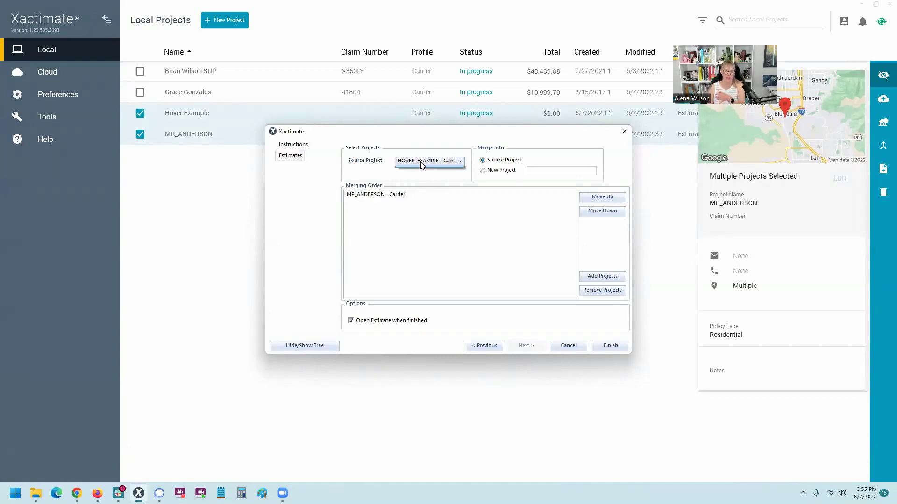
click(420, 161)
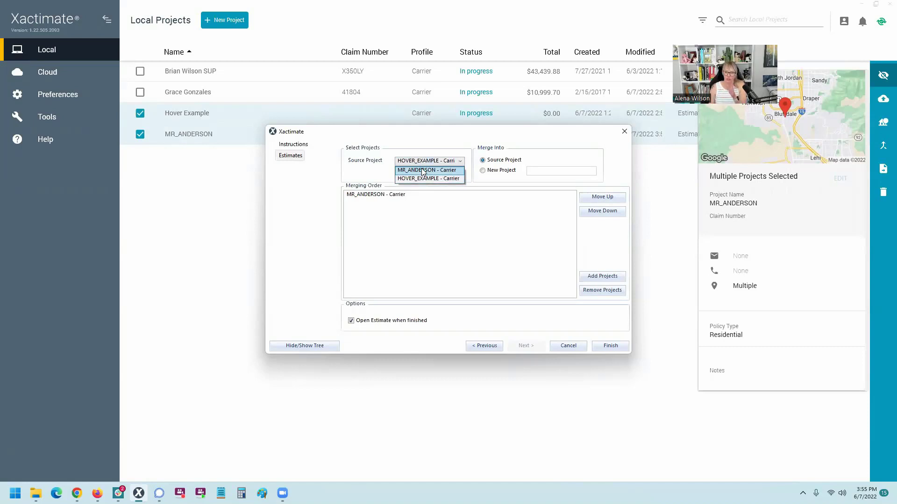
click(423, 171)
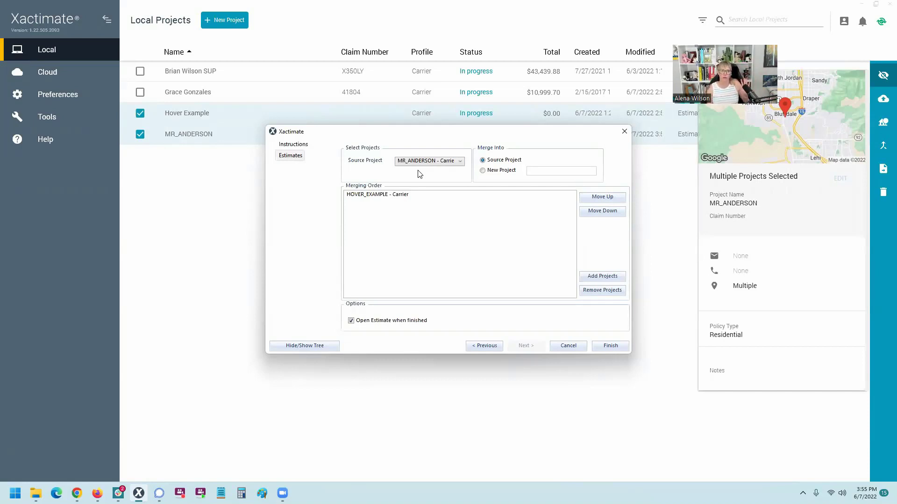
Set Merge Into to the MR_ANDERSON source project instead of a new project
click(391, 199)
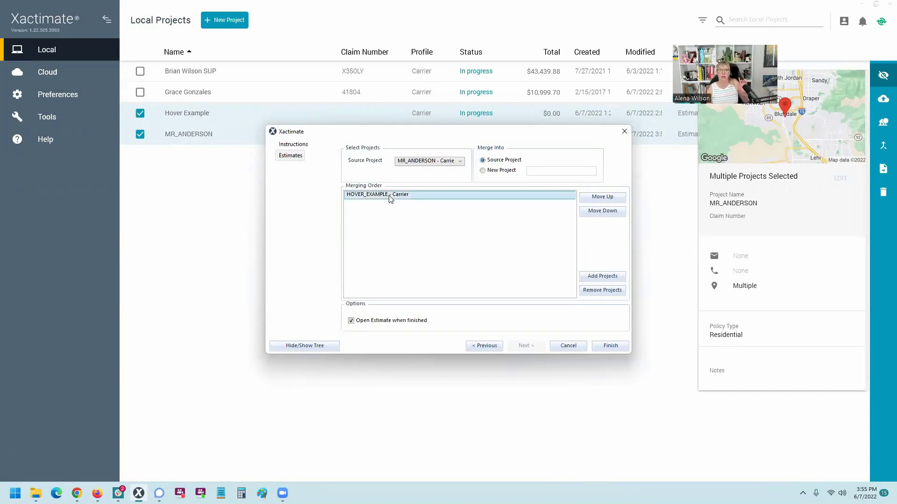
click(498, 174)
click(541, 171)
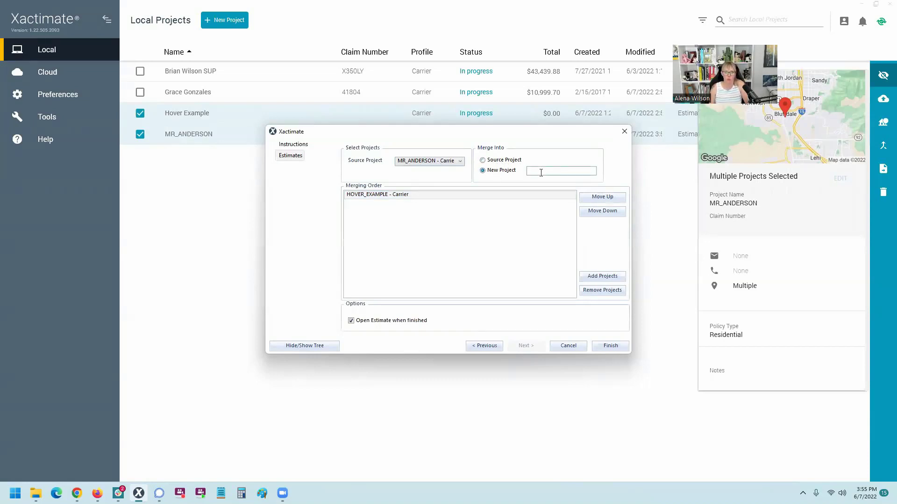
click(495, 164)
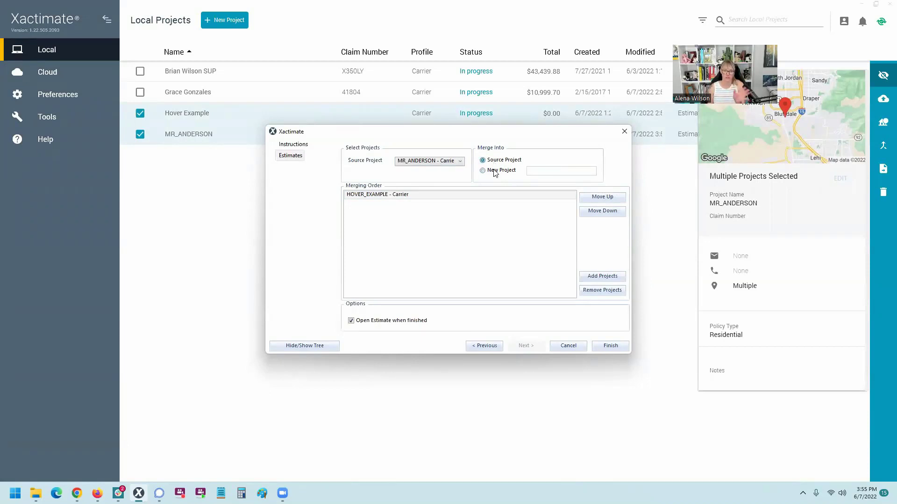
click(531, 170)
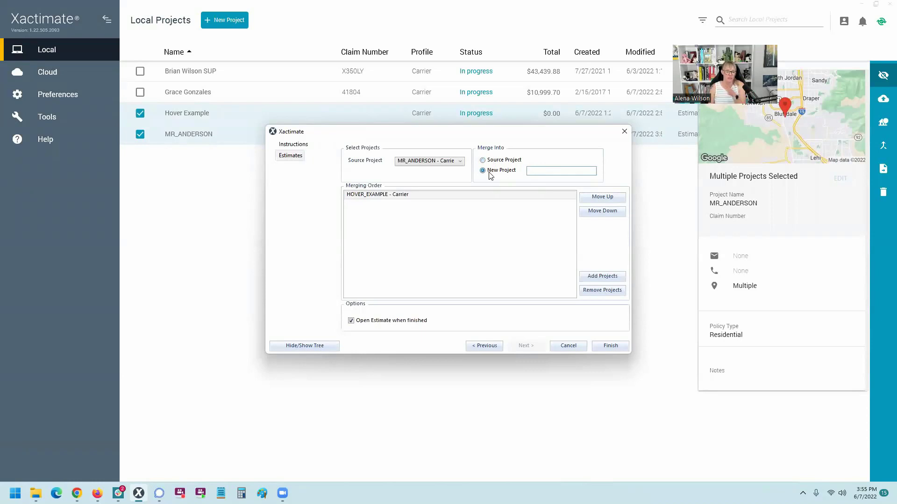
click(489, 160)
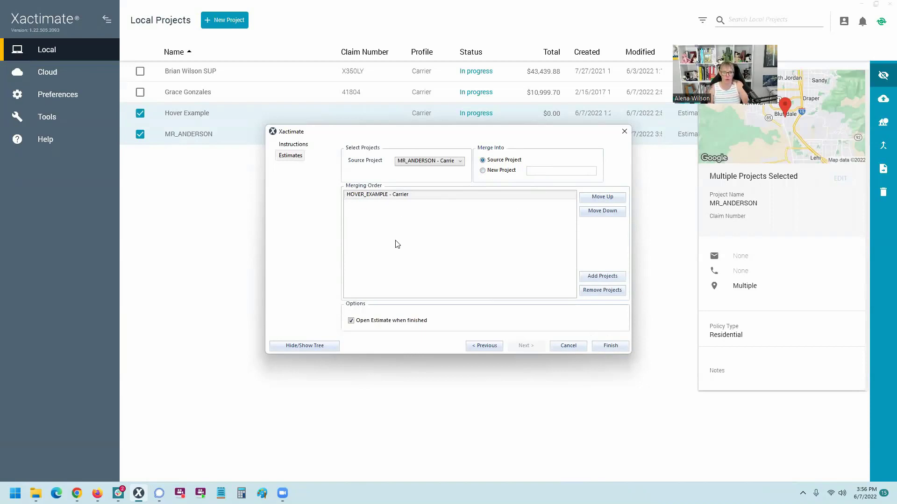
click(512, 174)
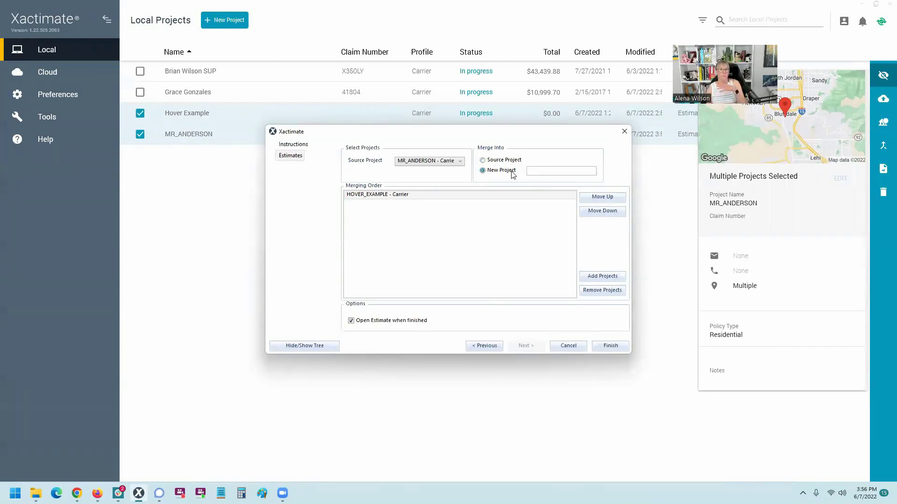
click(511, 162)
click(511, 162)
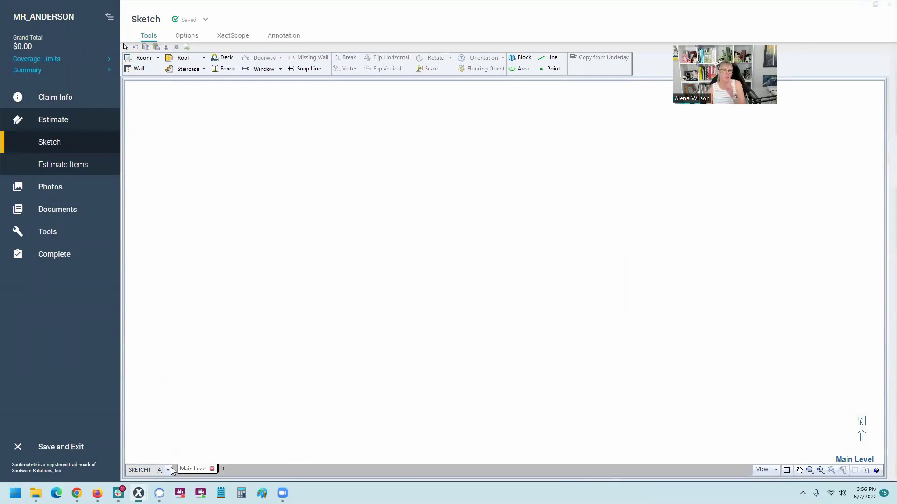
Load the merged Hover roof sketch showing Roof1 through Roof4 from the sketch list
key(Escape)
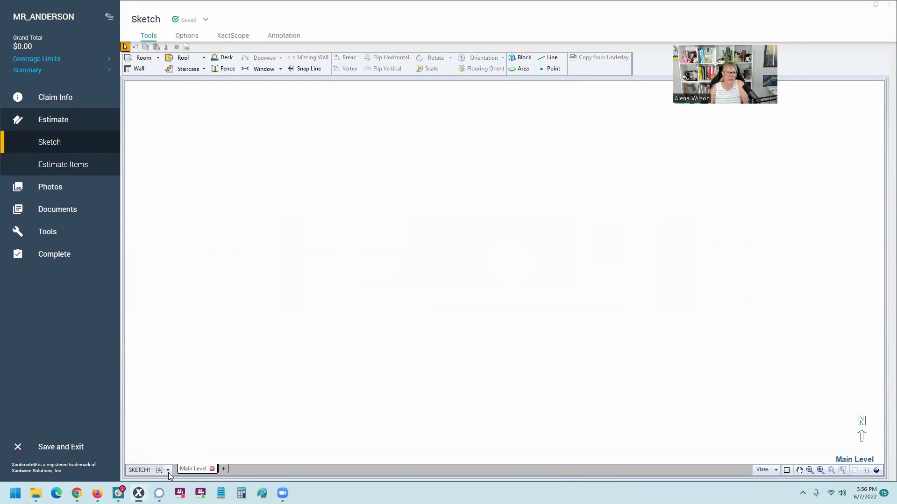
click(168, 470)
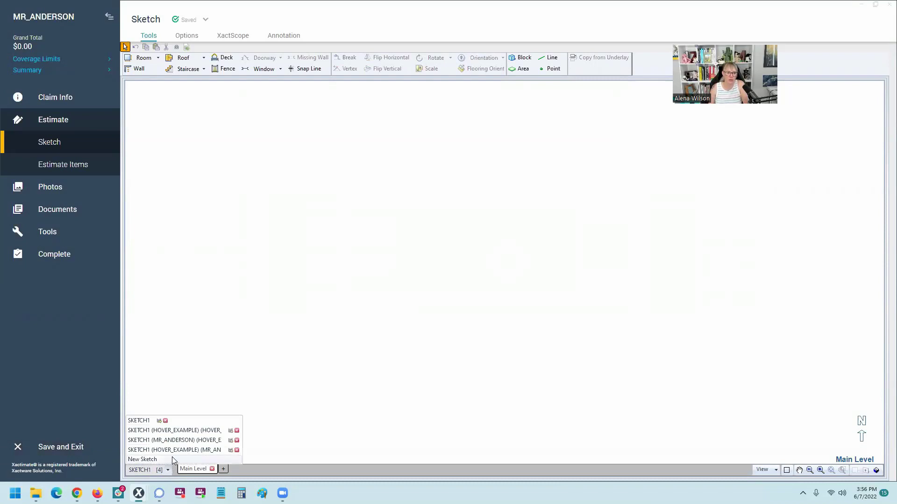
click(181, 432)
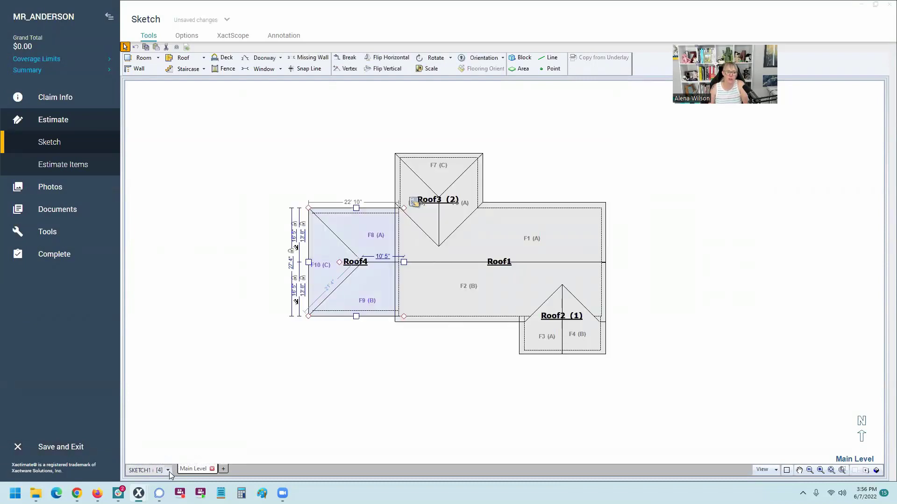
click(168, 471)
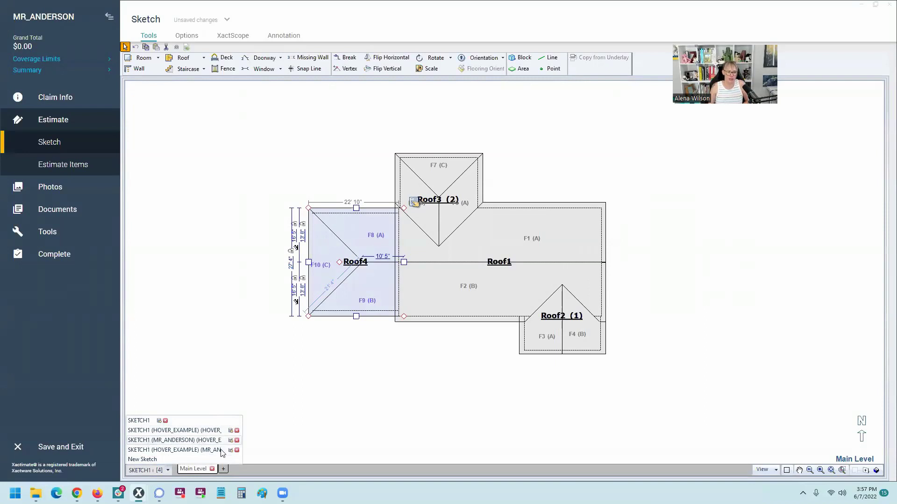
Review how the merge grouped the Estimate Items, then return to the roof sketch
click(179, 434)
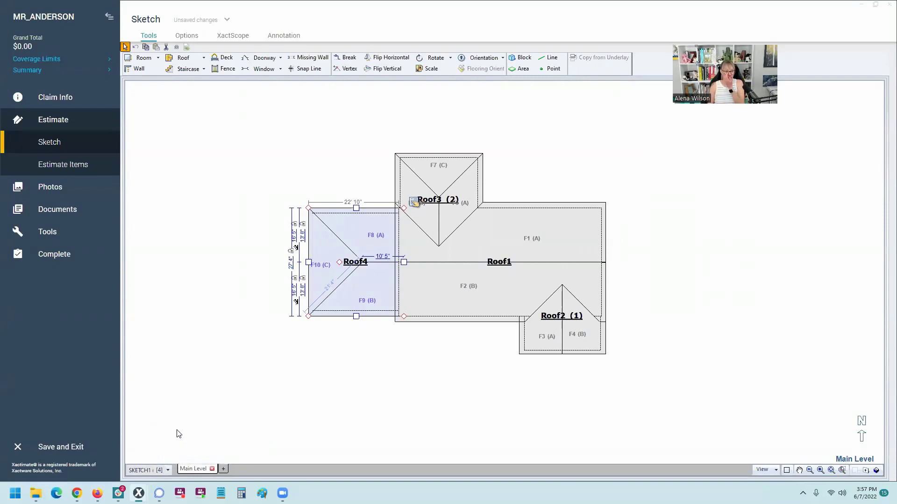
click(93, 168)
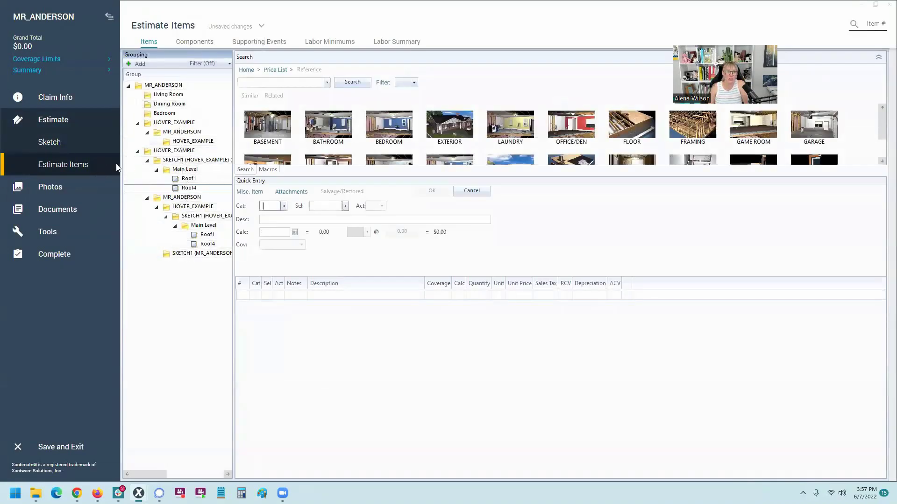
click(68, 147)
Delete the two duplicate merged sketch pages, answering YES to each confirmation
click(168, 470)
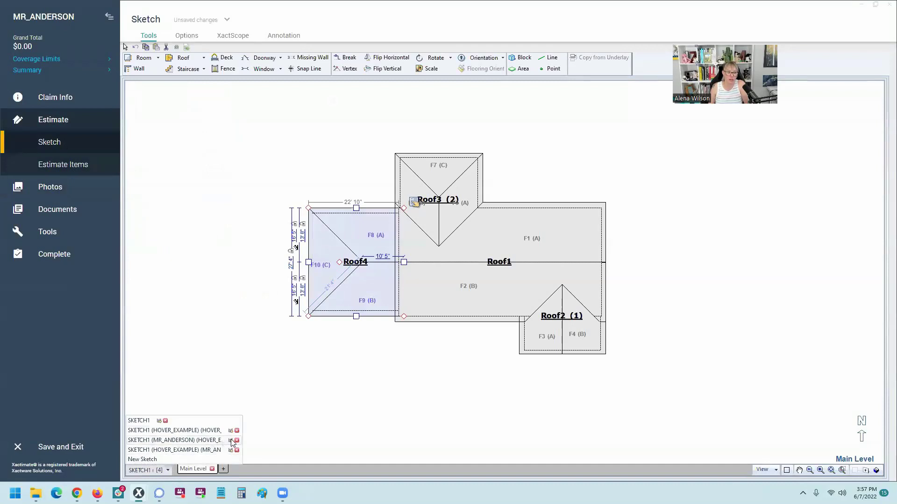
click(236, 440)
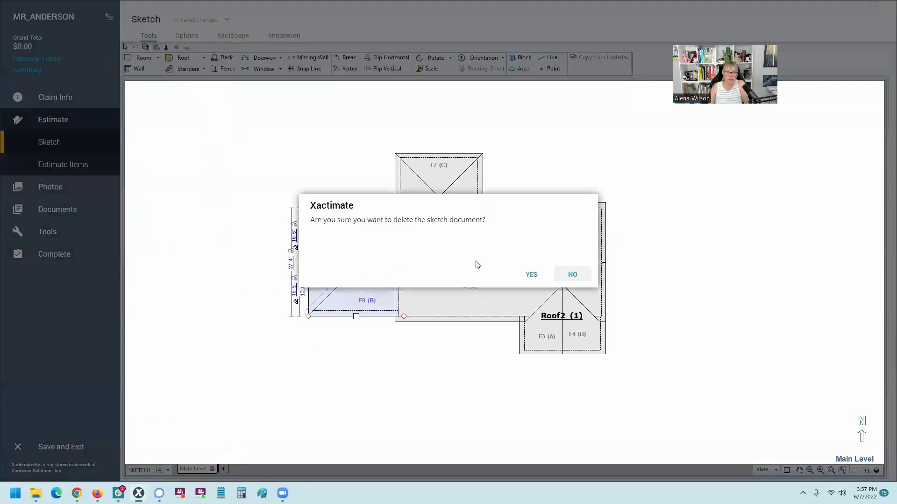
click(532, 275)
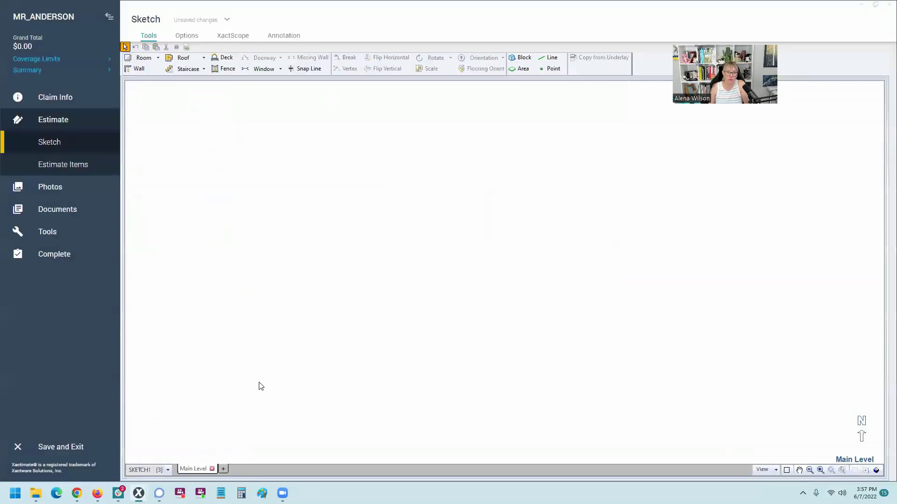
click(169, 471)
click(236, 451)
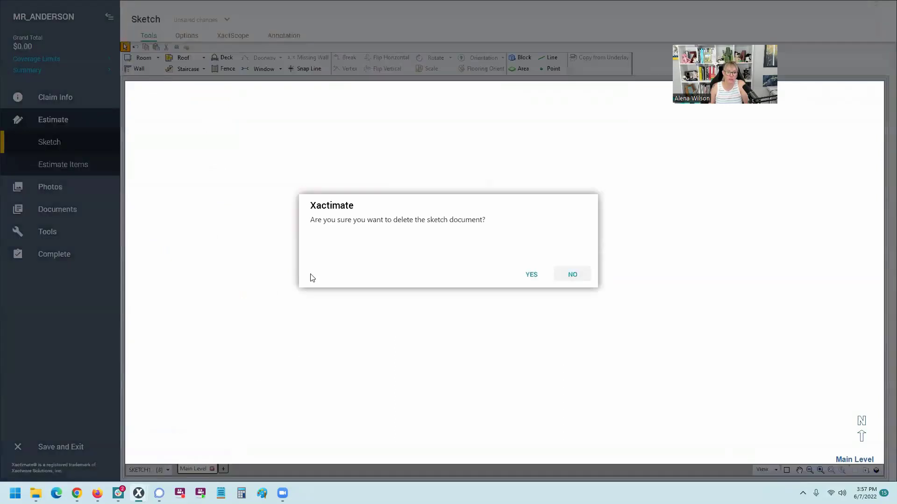
click(532, 274)
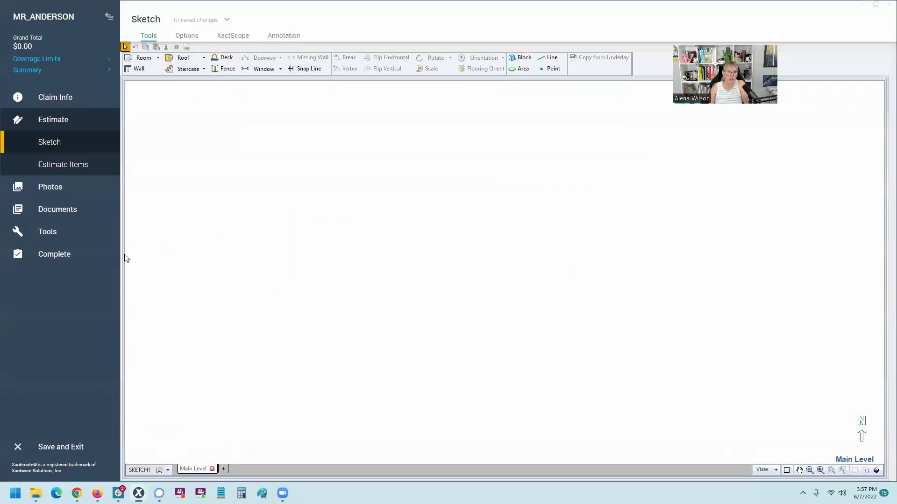
Recheck the Estimate Items and view the remaining sketches in the list
click(87, 169)
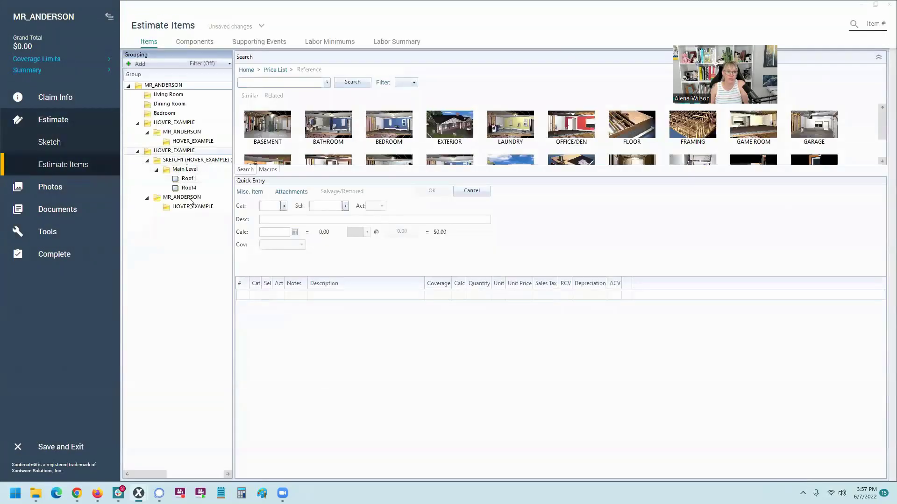
click(51, 142)
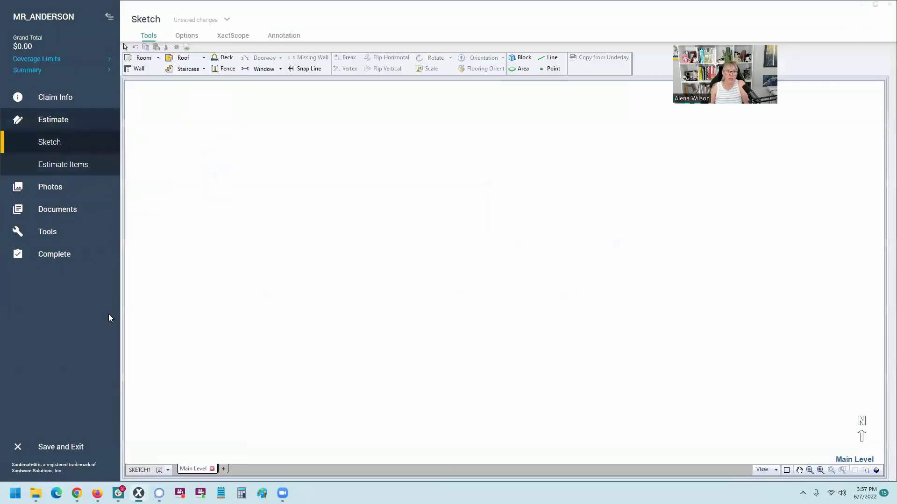
click(168, 470)
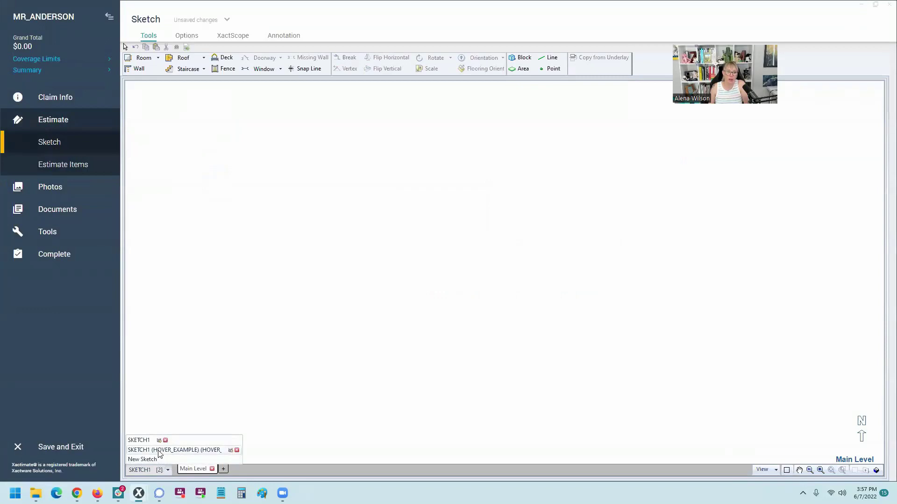
Open the HOVER_EXAMPLE sketch without renaming it, compare with blank SKETCH1, then switch back
click(230, 450)
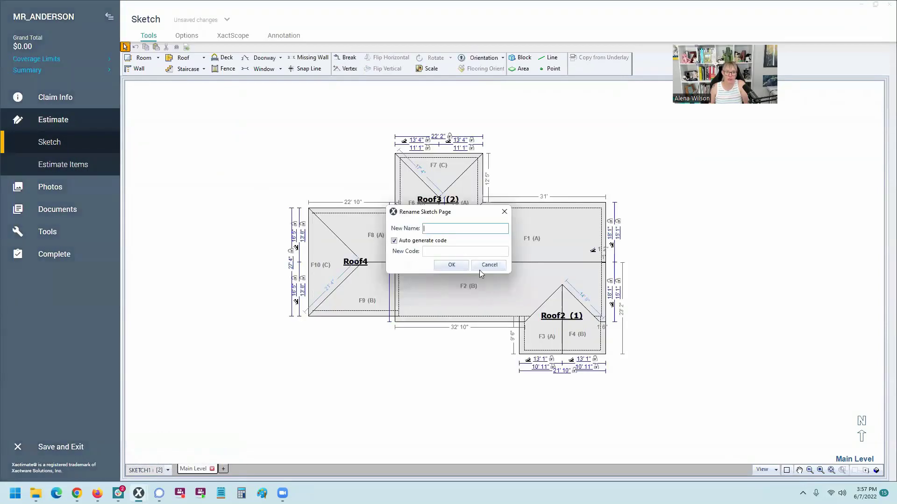
click(481, 266)
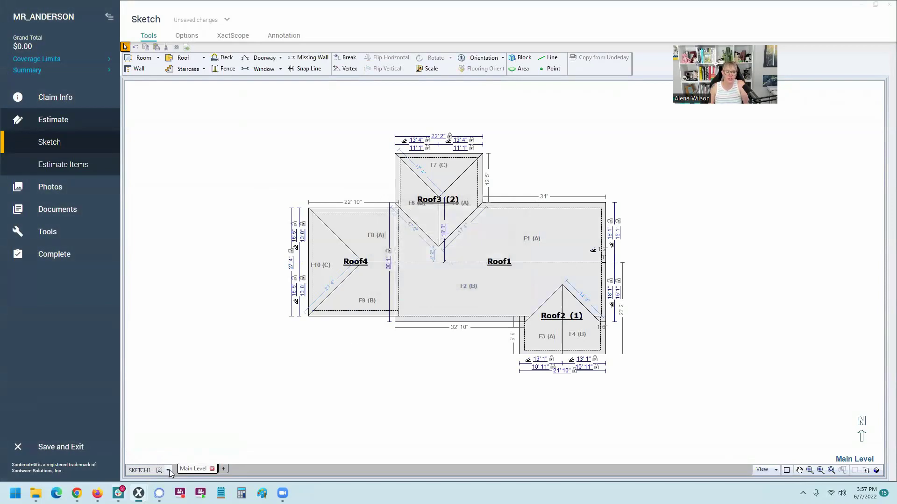
click(168, 471)
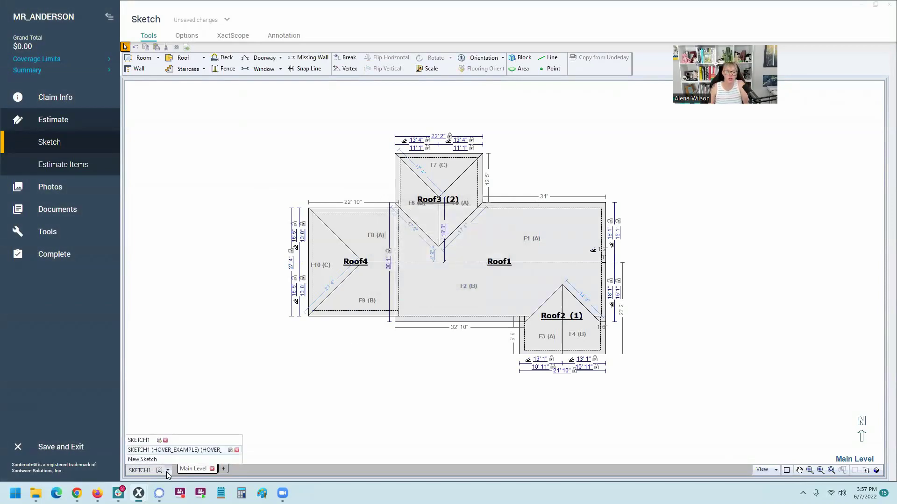
click(166, 441)
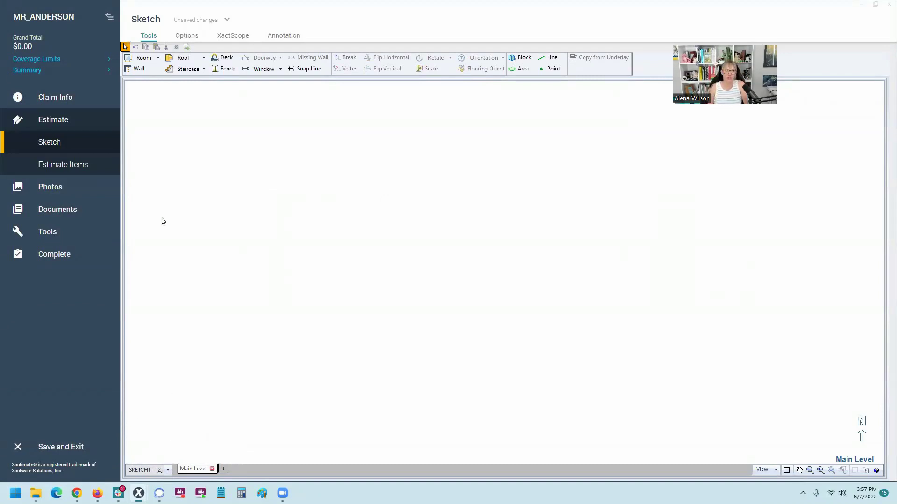
click(168, 469)
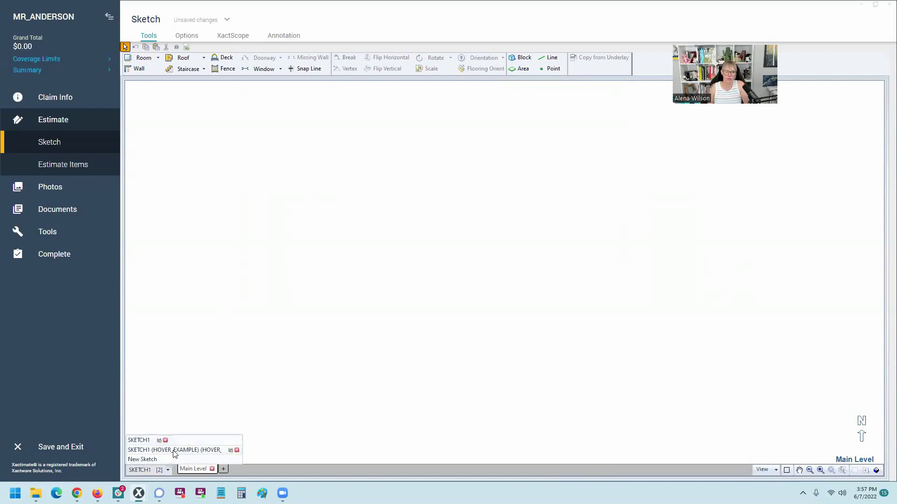
click(175, 450)
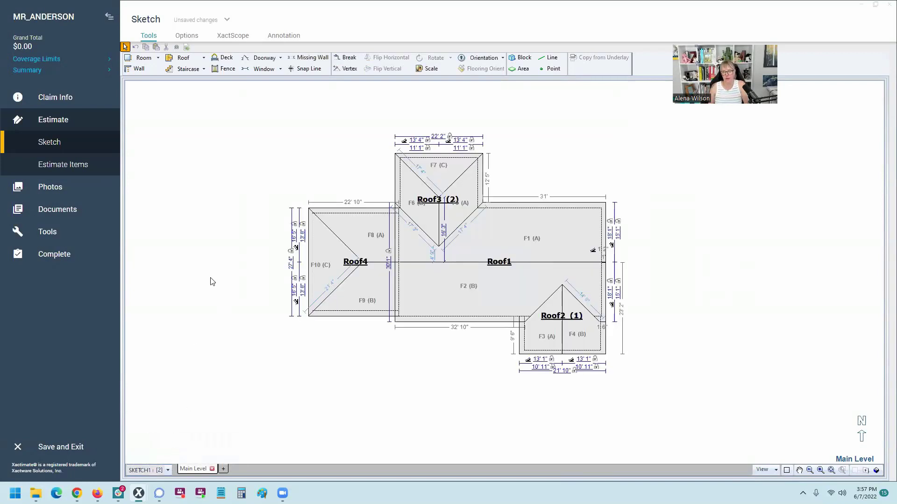